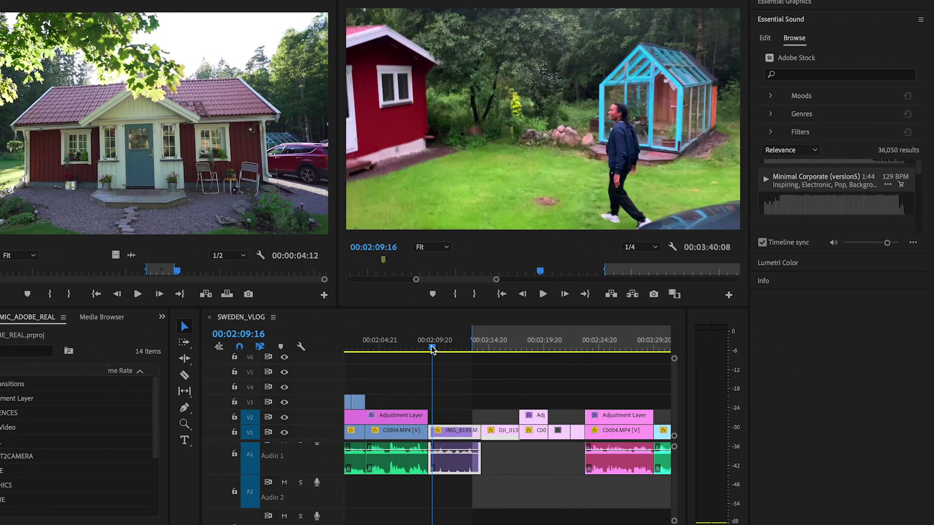
{"action": "left_click", "coordinate": [431, 349]}
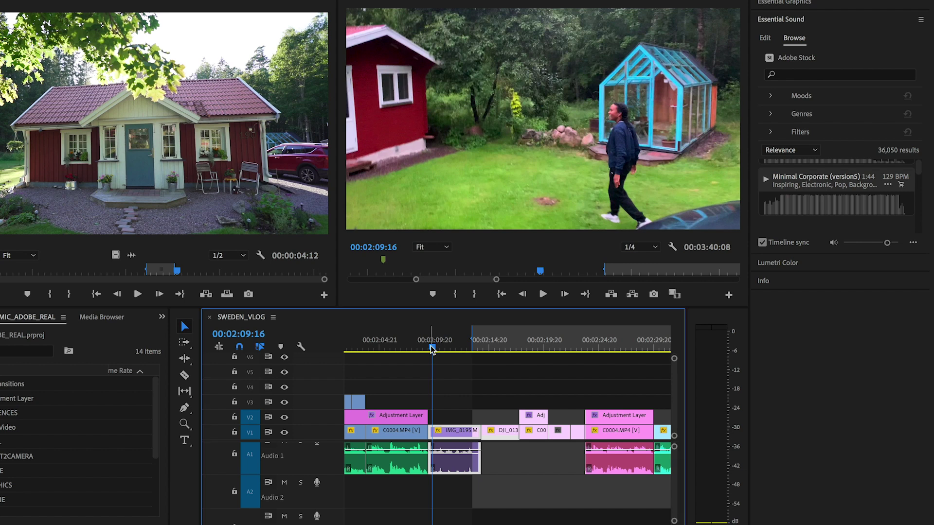
{"action": "left_click_drag", "start_coordinate": [432, 350], "coordinate": [547, 363]}
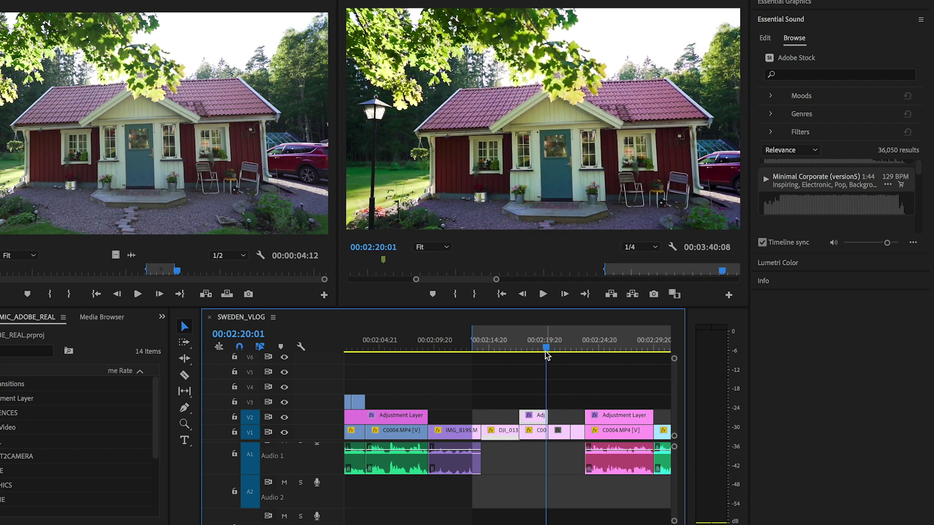
{"action": "left_click_drag", "start_coordinate": [546, 348], "coordinate": [430, 376]}
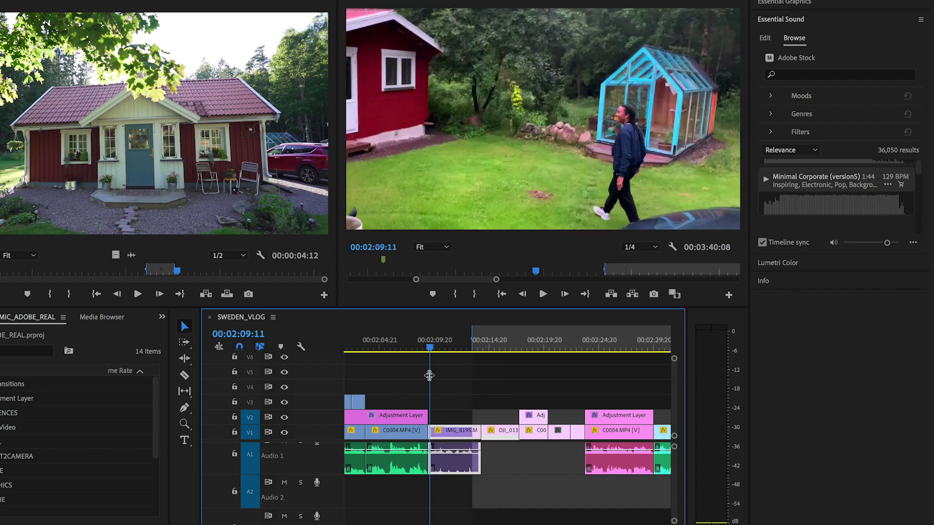
{"action": "key", "text": "space"}
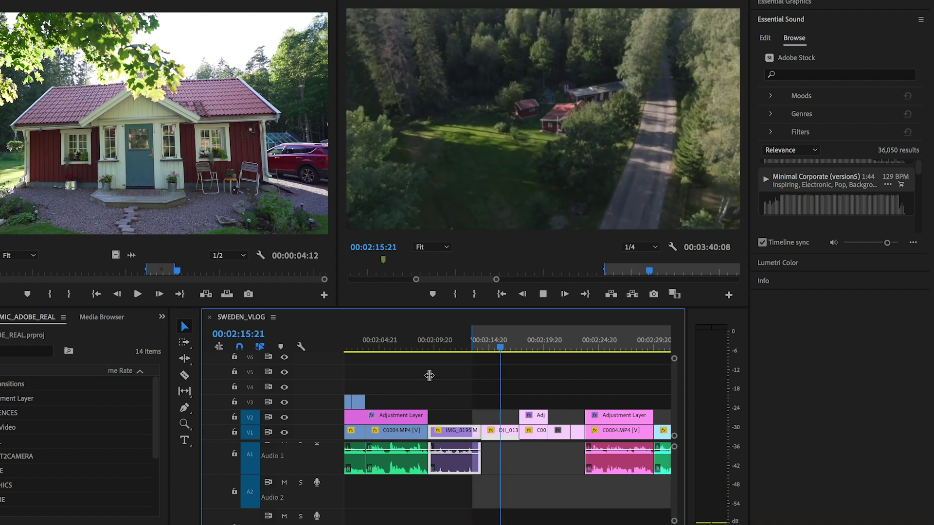
{"action": "key", "text": "space"}
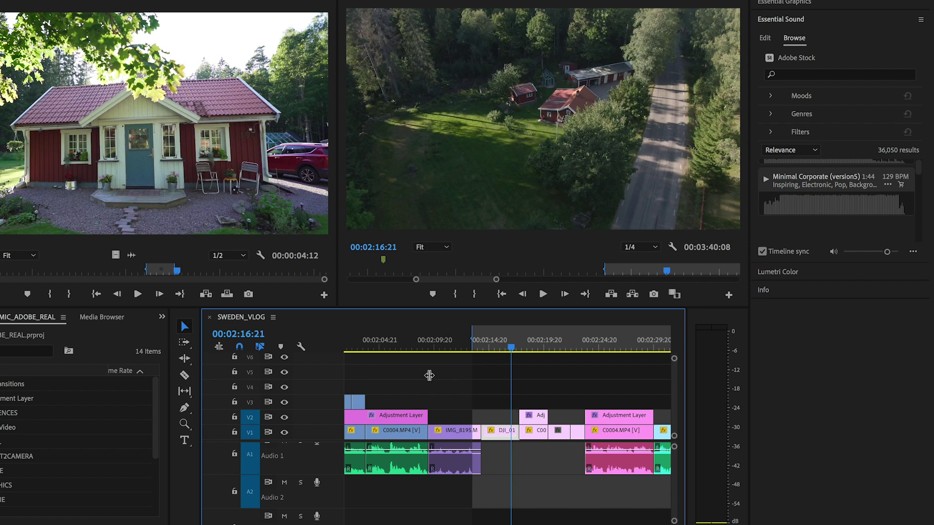
{"action": "left_click", "coordinate": [468, 346]}
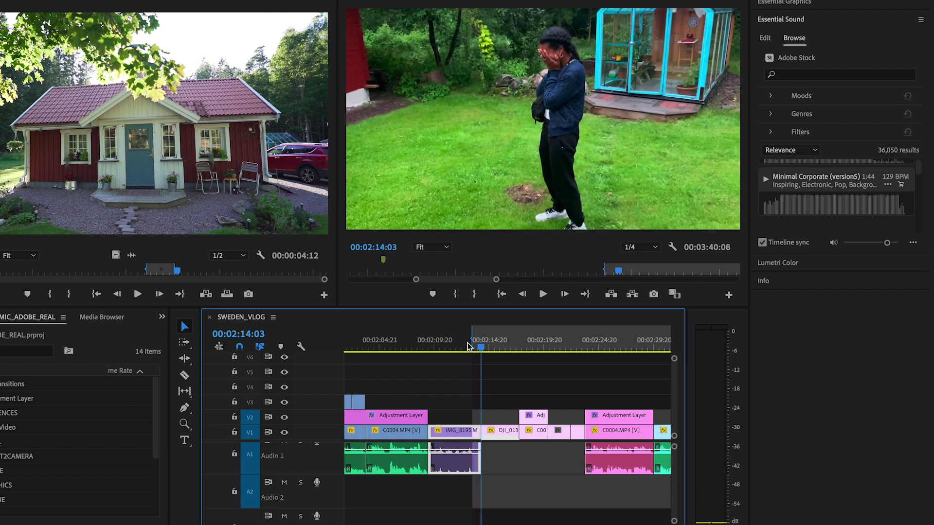
{"action": "key", "text": "space"}
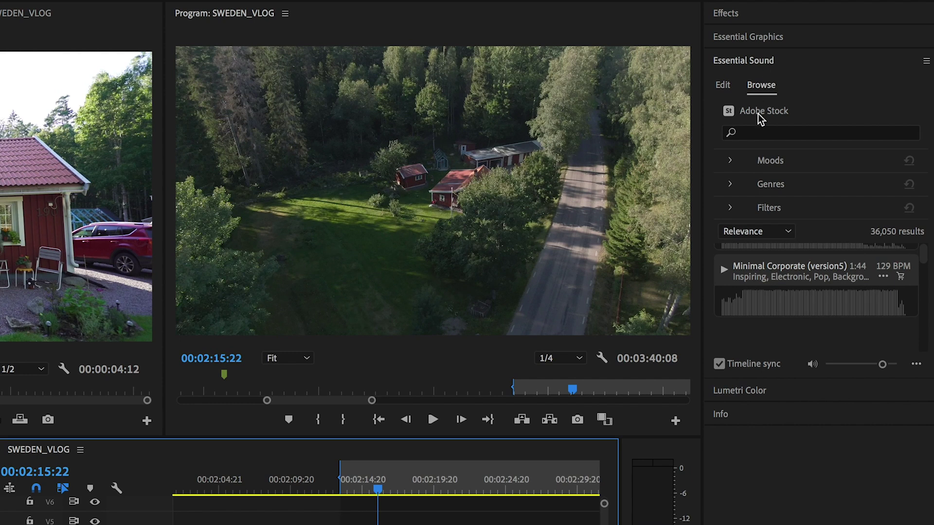
Filter the Essential Sound stock music results by the Emotional mood
{"action": "scroll", "coordinate": [743, 259], "scroll_direction": "up", "scroll_amount": 5}
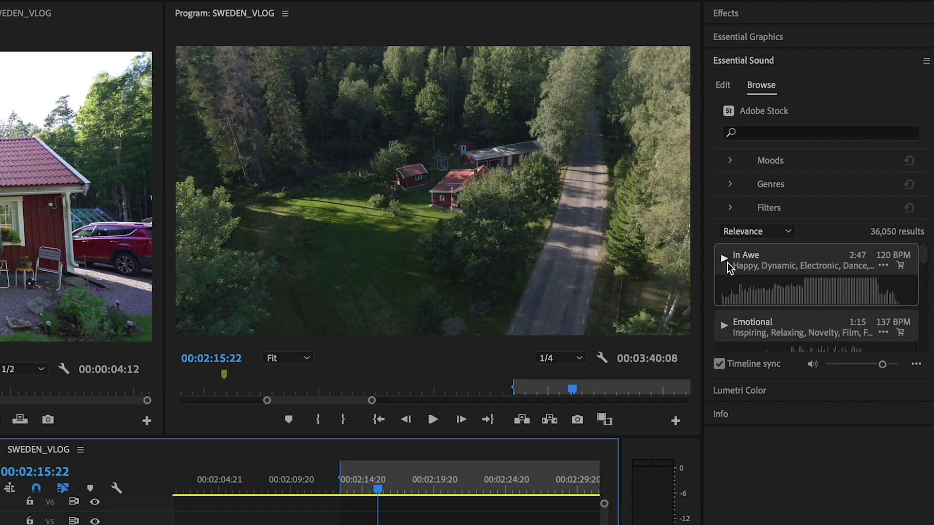
{"action": "scroll", "coordinate": [734, 281], "scroll_direction": "down", "scroll_amount": 1}
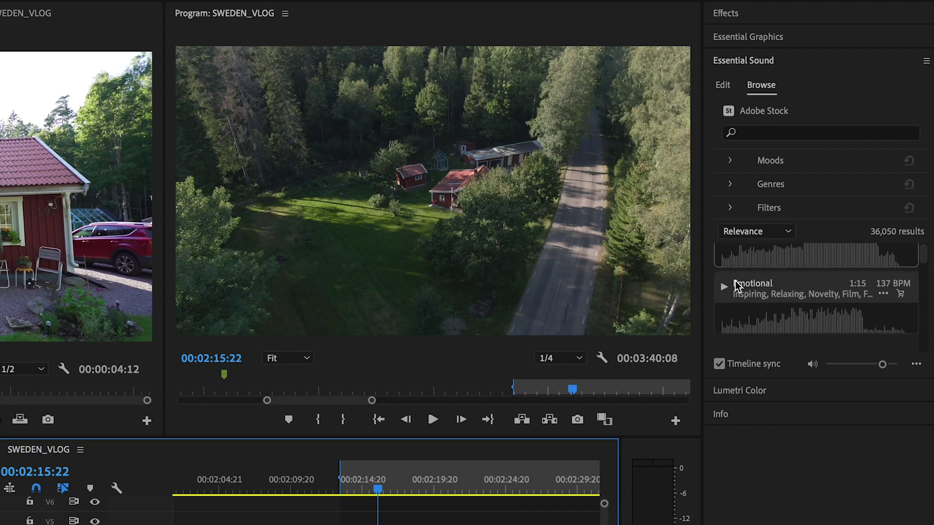
{"action": "left_click", "coordinate": [733, 279]}
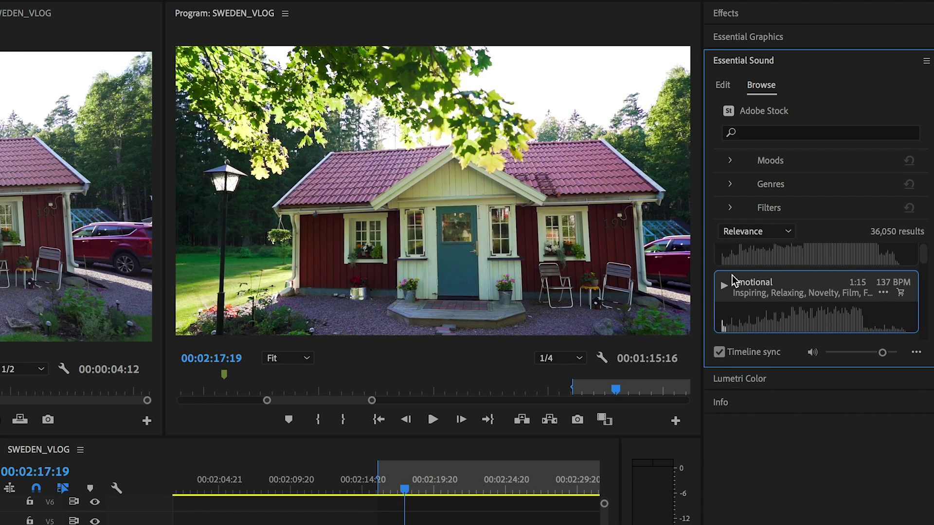
Preview the In Awe track against the edit, then reveal the Tempo (BPM) filter
{"action": "scroll", "coordinate": [732, 276], "scroll_direction": "up", "scroll_amount": 1}
{"action": "scroll", "coordinate": [731, 276], "scroll_direction": "up", "scroll_amount": 1}
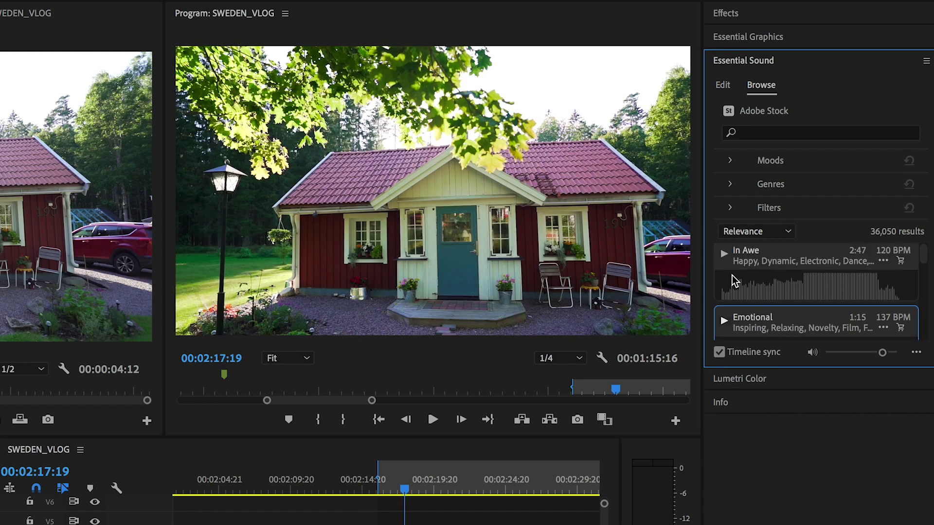
{"action": "left_click", "coordinate": [723, 253]}
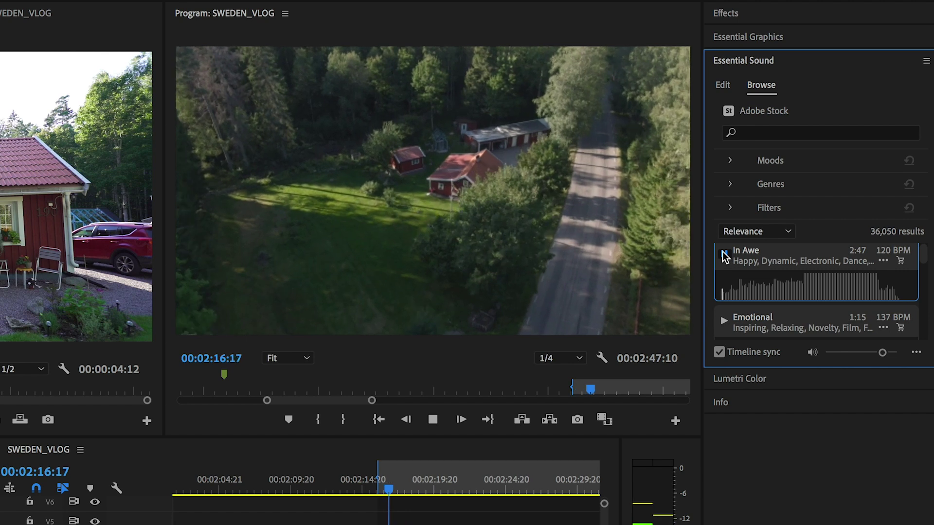
{"action": "left_click", "coordinate": [723, 253]}
{"action": "scroll", "coordinate": [729, 253], "scroll_direction": "down", "scroll_amount": 2}
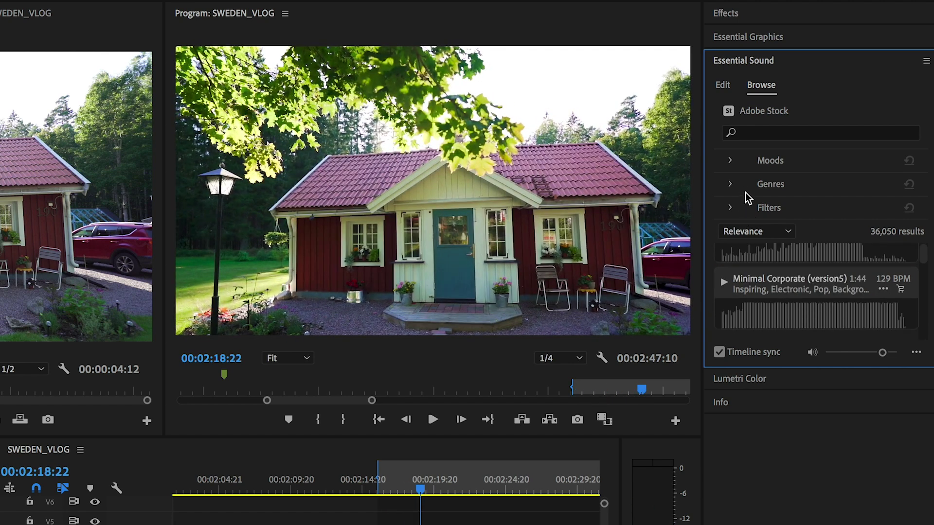
{"action": "left_click", "coordinate": [731, 208]}
Expand the Genres and Moods lists in the Essential Sound browser
{"action": "scroll", "coordinate": [757, 236], "scroll_direction": "down", "scroll_amount": 1}
{"action": "scroll", "coordinate": [758, 237], "scroll_direction": "up", "scroll_amount": 1}
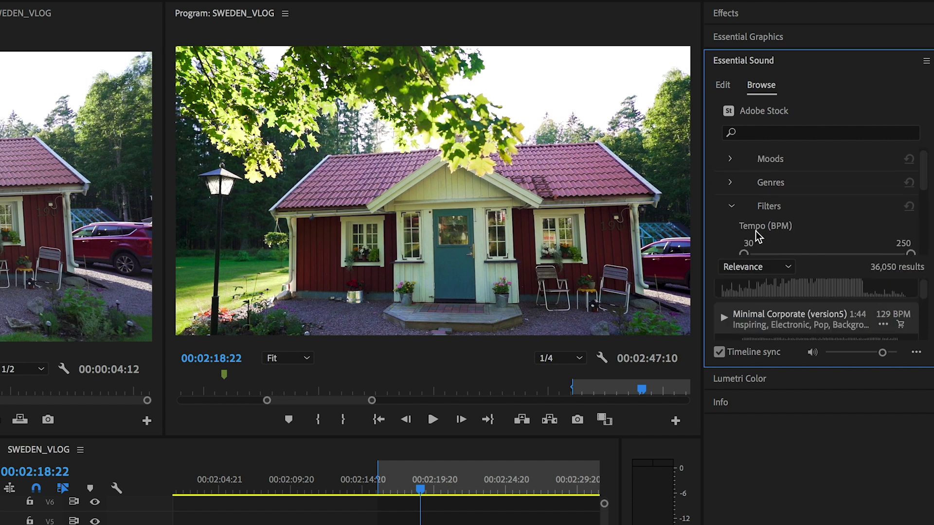
{"action": "left_click", "coordinate": [731, 184]}
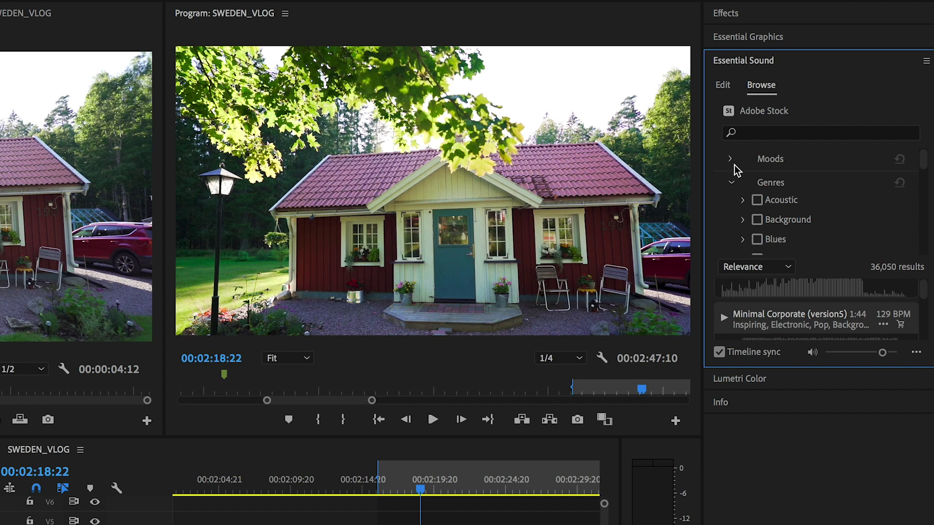
{"action": "left_click", "coordinate": [733, 158]}
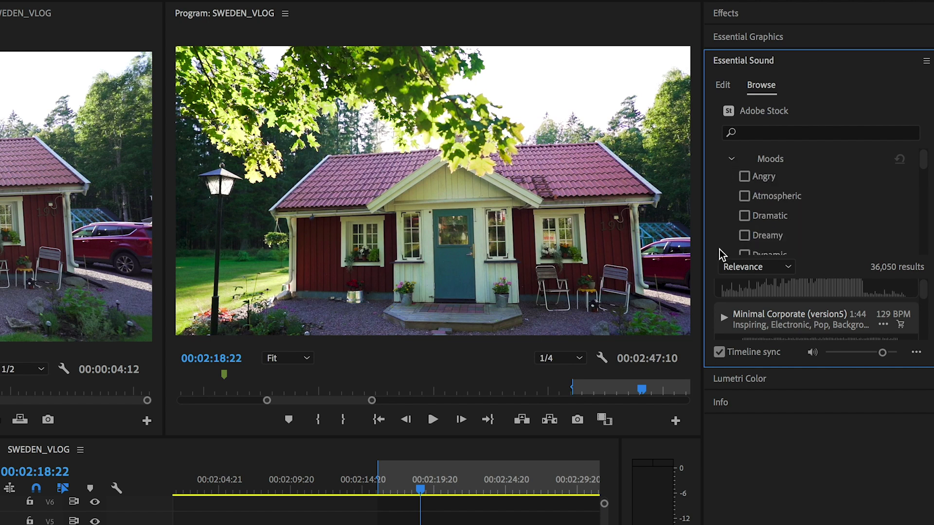
Find the Lightburst track (3:38, 119 BPM) and preview it with the edit
{"action": "scroll", "coordinate": [742, 314], "scroll_direction": "up", "scroll_amount": 1}
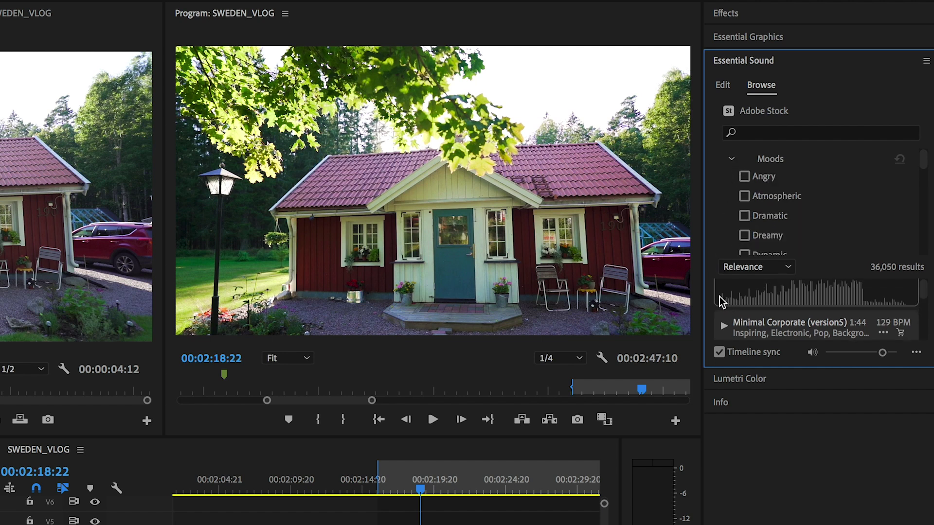
{"action": "scroll", "coordinate": [719, 297], "scroll_direction": "up", "scroll_amount": 3}
{"action": "scroll", "coordinate": [719, 301], "scroll_direction": "down", "scroll_amount": 3}
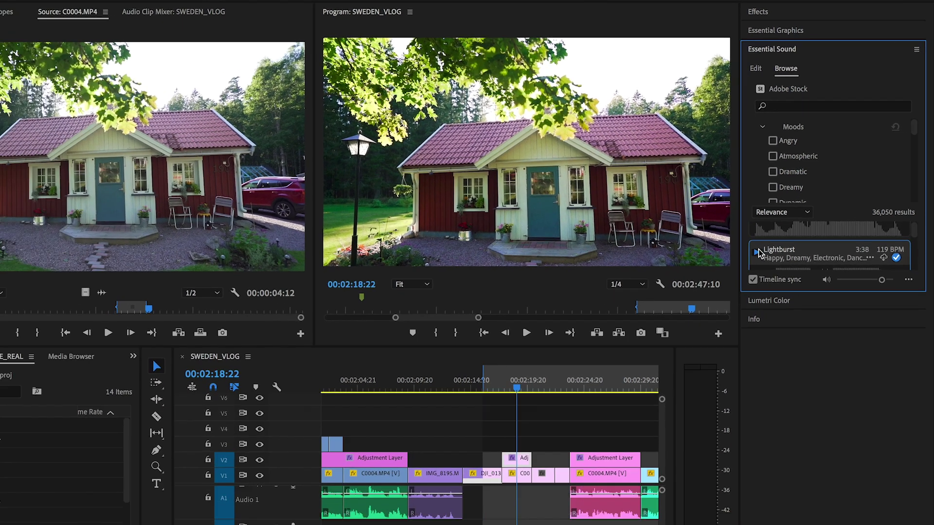
{"action": "left_click", "coordinate": [725, 318]}
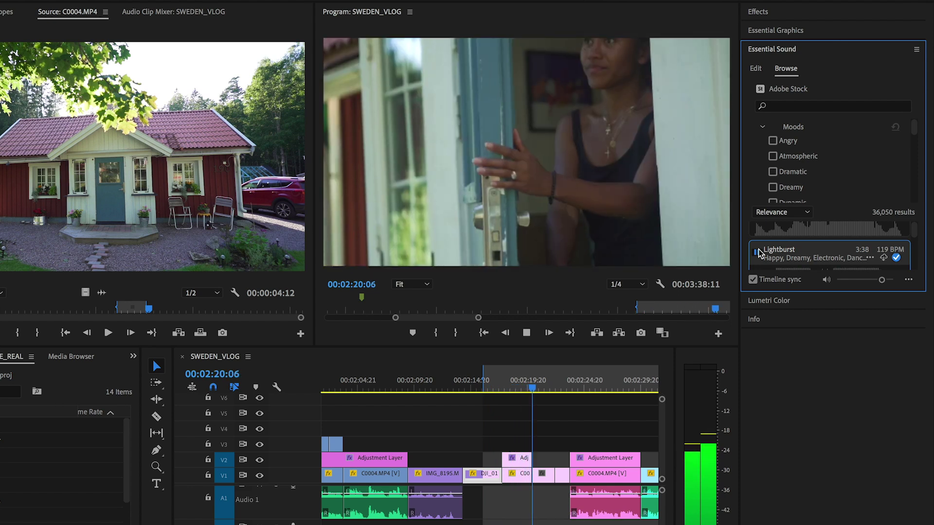
Stop the preview, drop Lightburst onto Audio 2 under the drone clip, and scrub back to review
{"action": "left_click", "coordinate": [757, 252]}
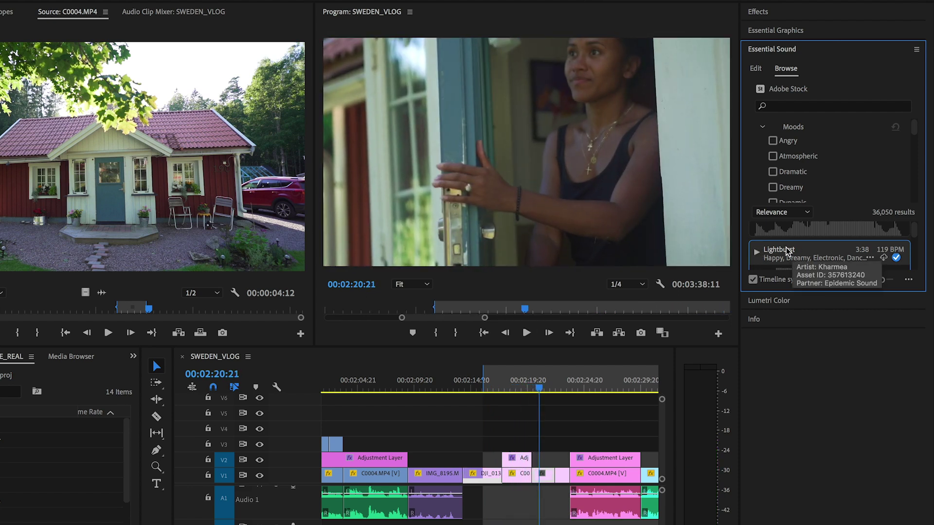
{"action": "left_click_drag", "start_coordinate": [583, 405], "coordinate": [474, 501]}
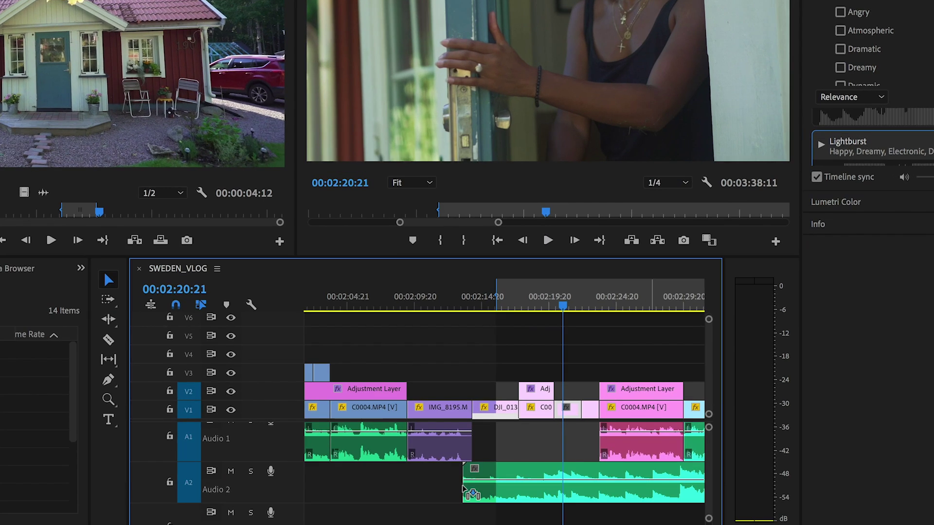
{"action": "left_click", "coordinate": [547, 309]}
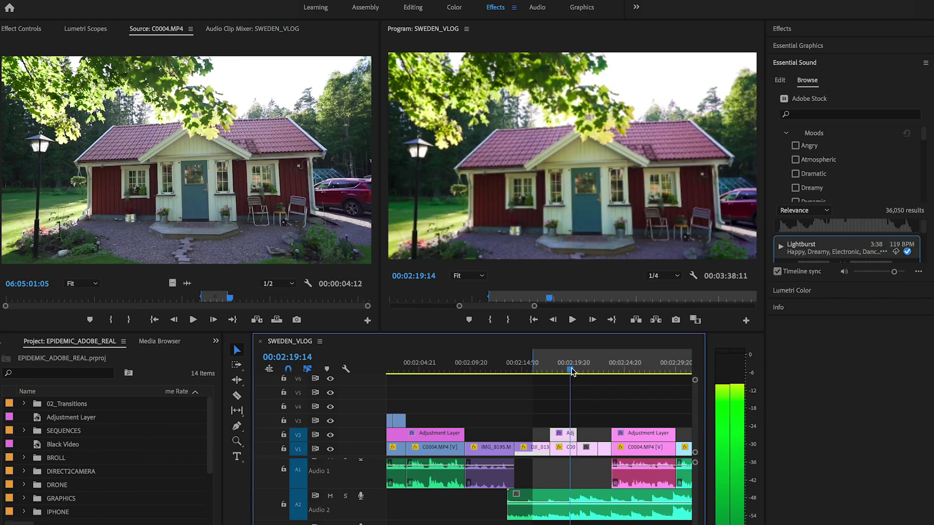
{"action": "left_click_drag", "start_coordinate": [572, 372], "coordinate": [483, 363]}
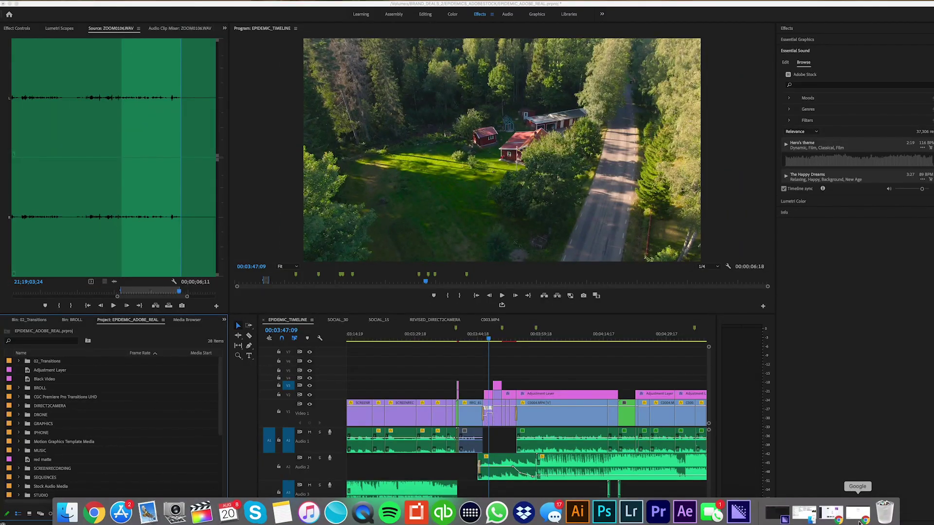
Switch to the Chrome browser and search Google for 'distraction'
{"action": "left_click", "coordinate": [859, 521]}
{"action": "type", "text": "distraction"}
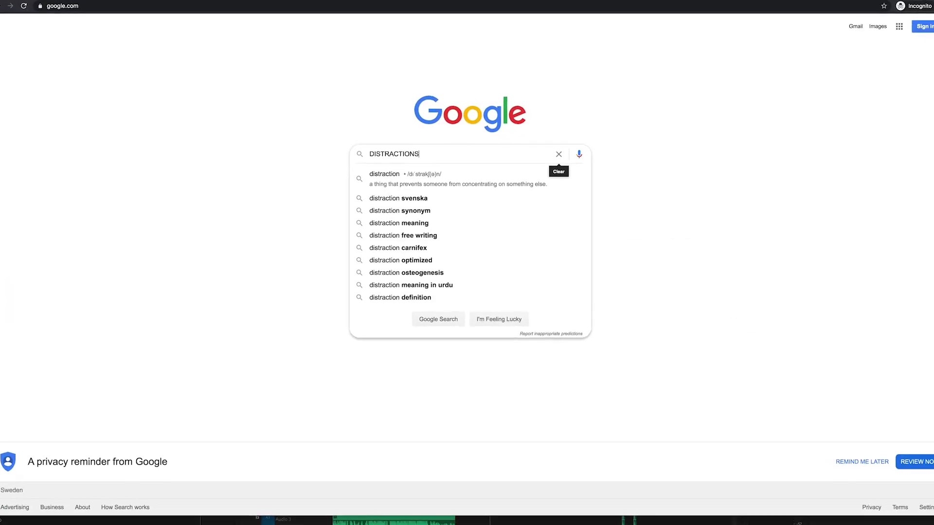